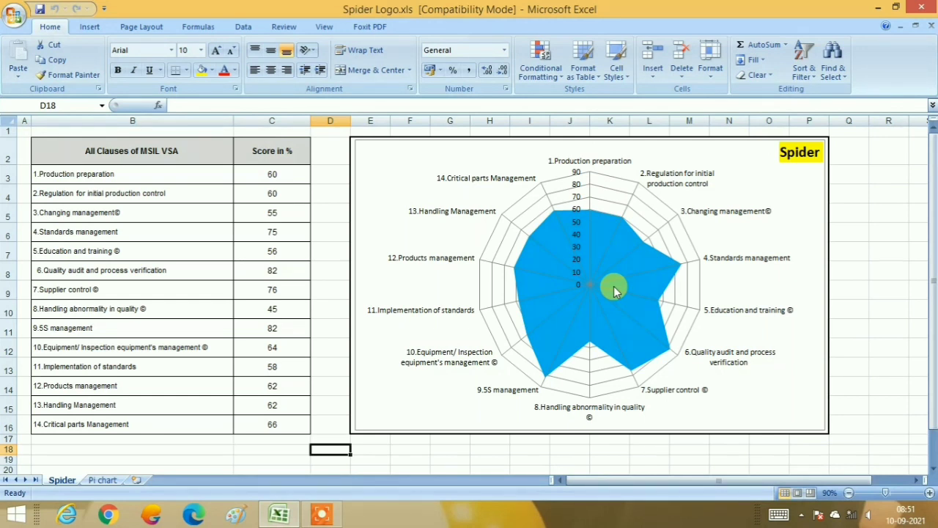
Delete the existing spider chart, leaving the bordered box beside the score table empty
click(750, 380)
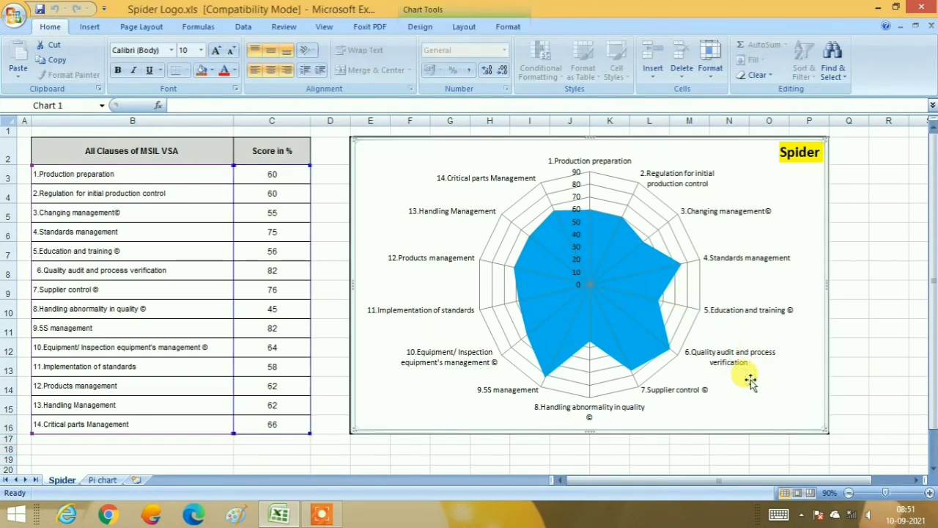
key(Delete)
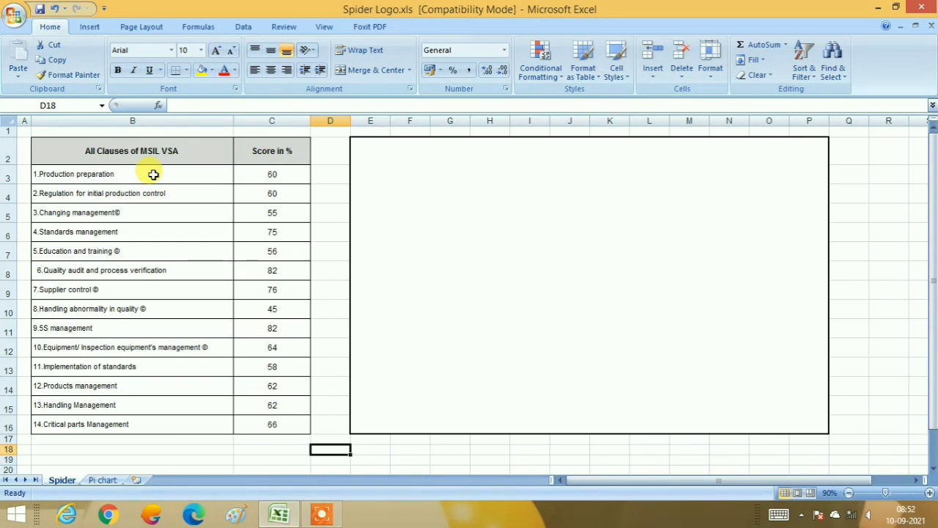
Select the 14 clause names and scores in B3:C16 and bring up the Insert ribbon
mouse_move(153, 174)
mouse_down()
mouse_move(234, 195)
mouse_move(250, 423)
mouse_up()
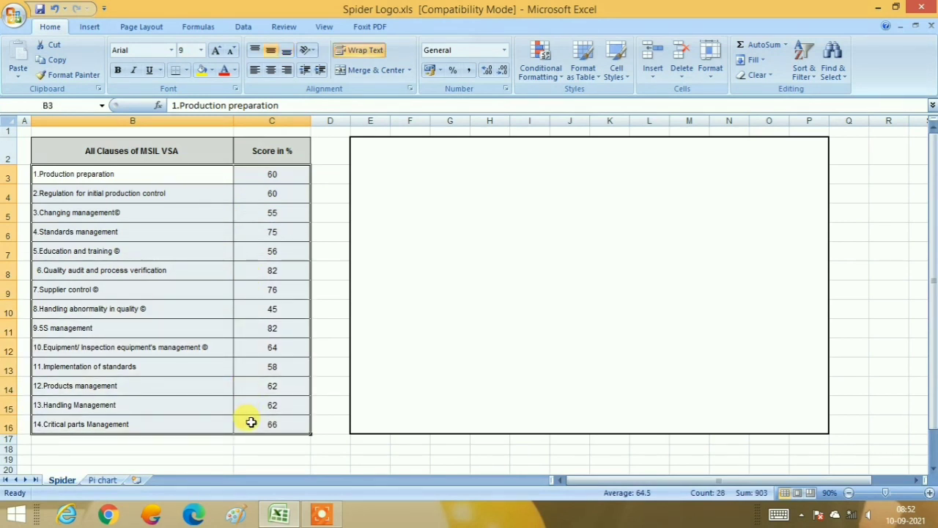
click(100, 26)
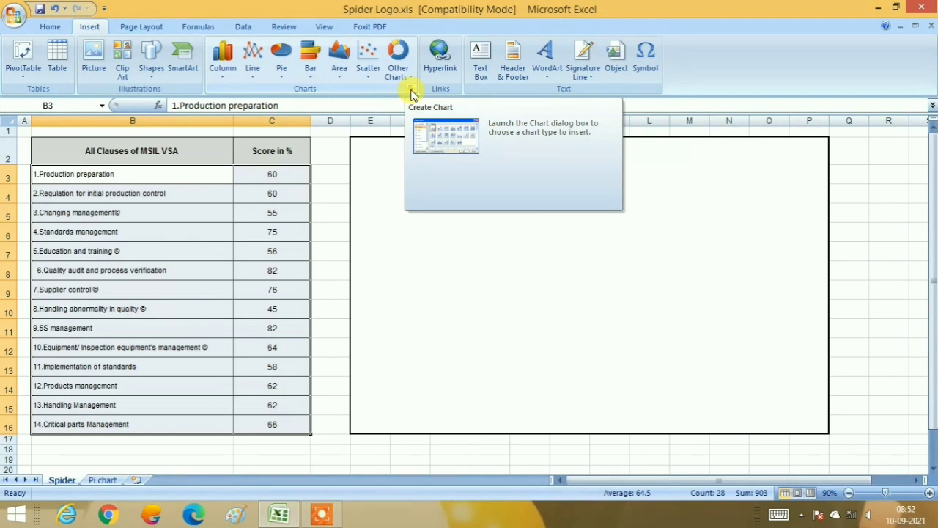
Insert a Filled Radar chart of the selected scores from the Radar chart category
click(411, 90)
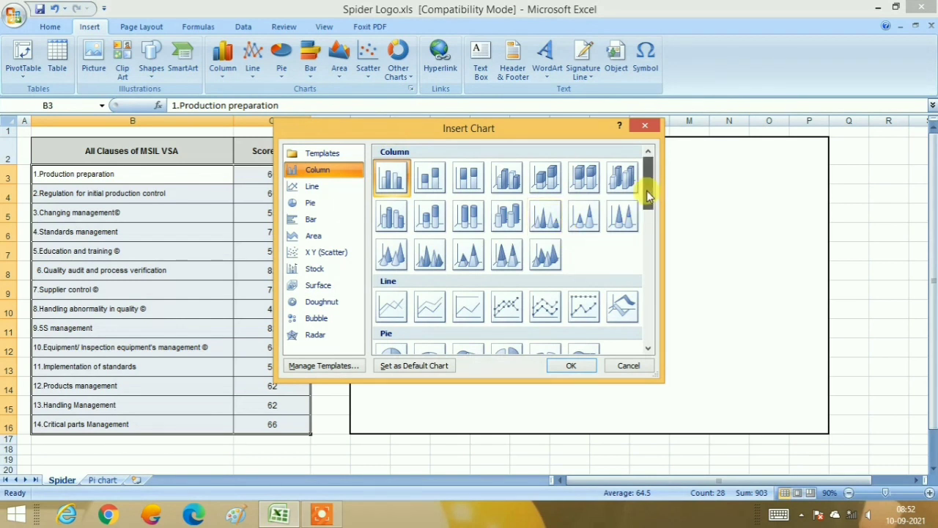
drag(648, 194, 657, 358)
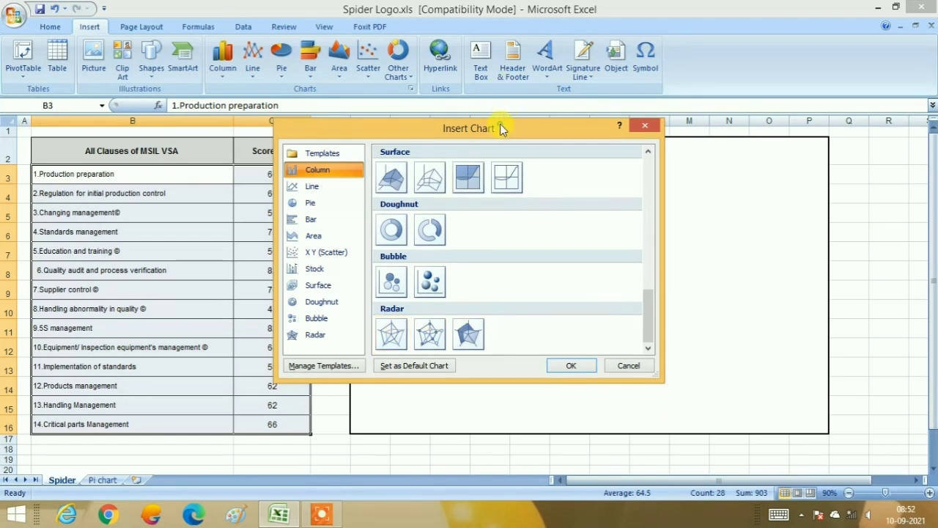
drag(500, 128, 578, 60)
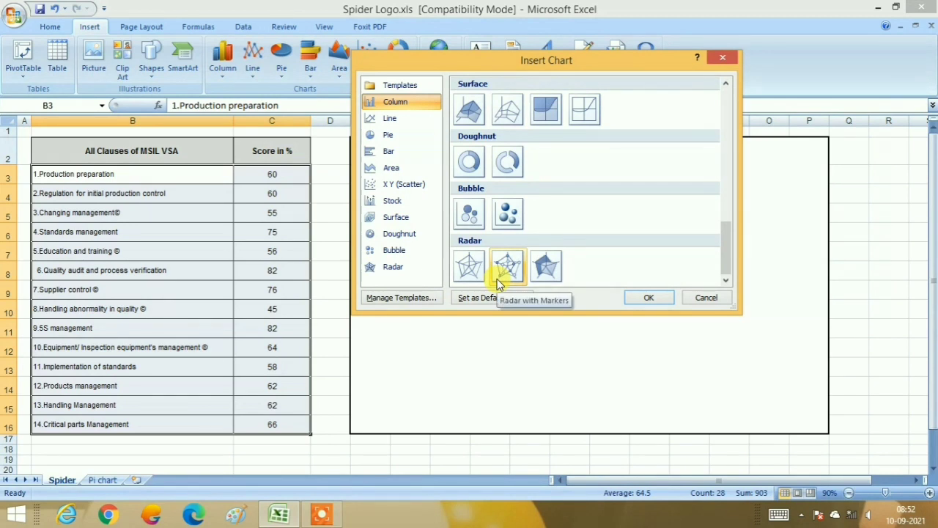
click(549, 271)
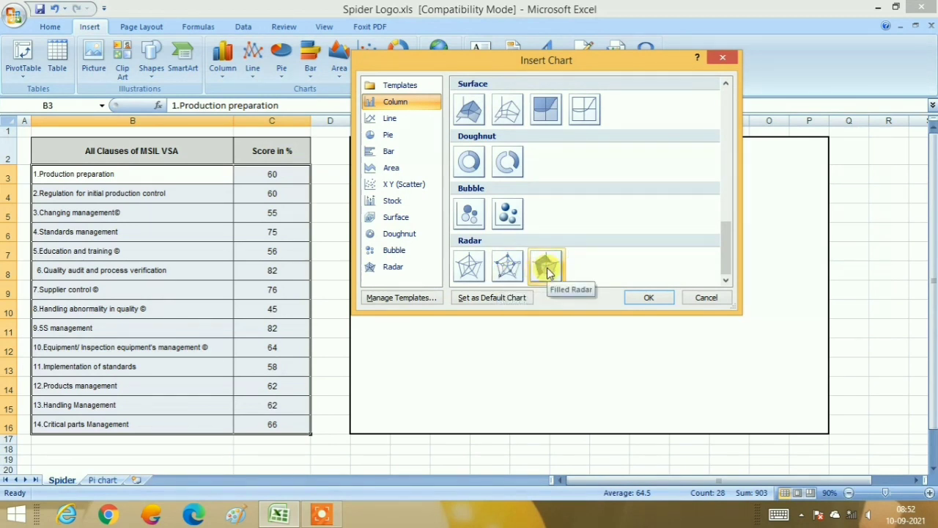
click(548, 272)
click(652, 300)
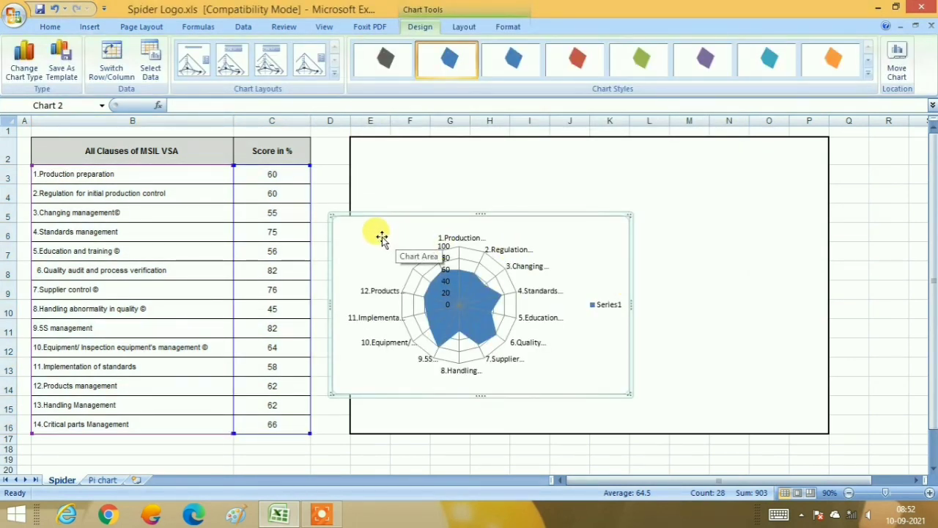
Move and stretch the radar chart to fill the bordered box, then delete its Series1 legend
drag(382, 238, 400, 155)
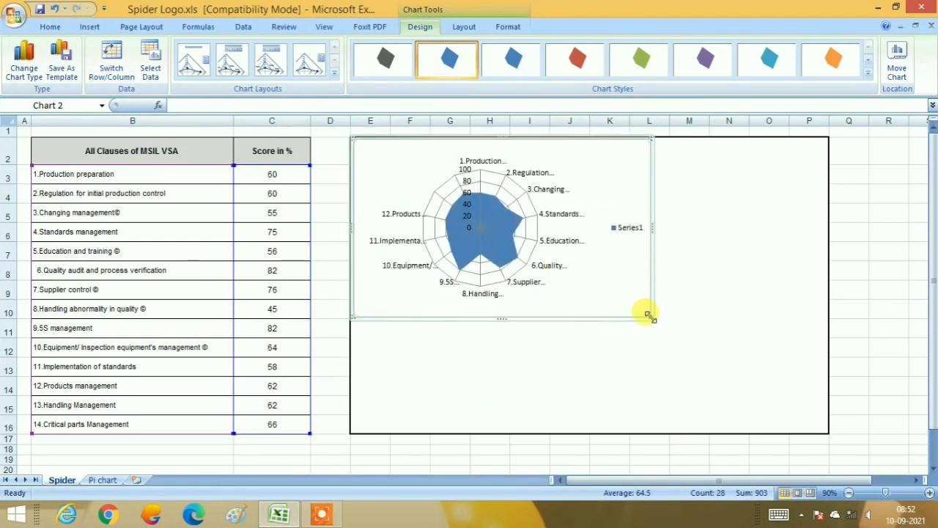
drag(650, 315, 751, 394)
click(821, 420)
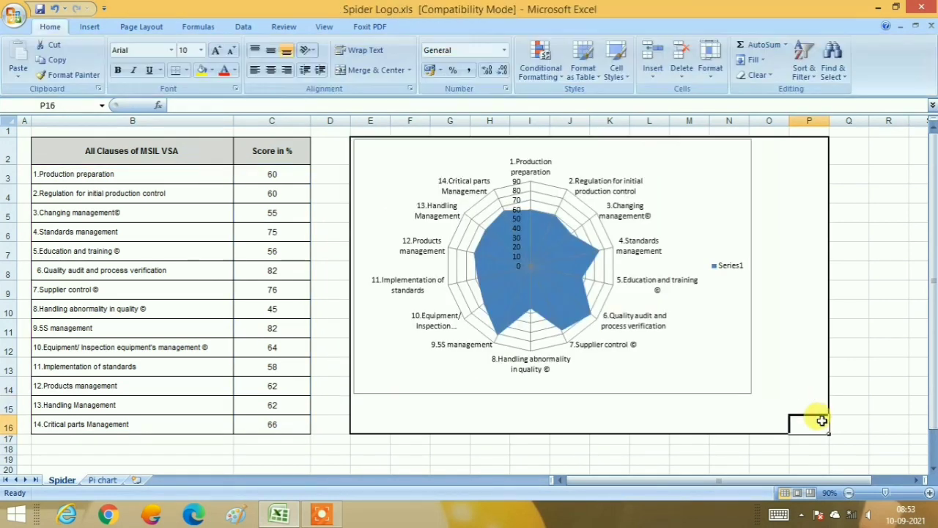
click(716, 343)
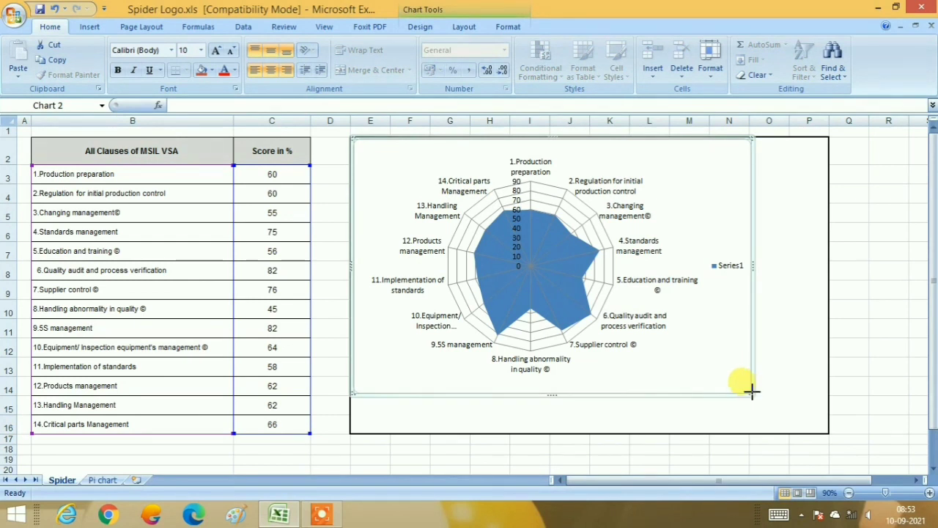
drag(751, 392, 812, 423)
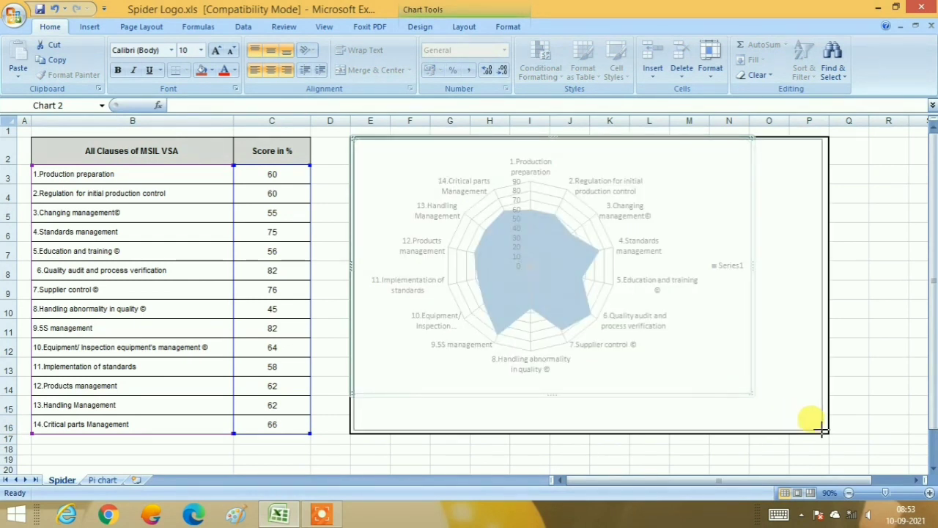
drag(822, 431, 822, 430)
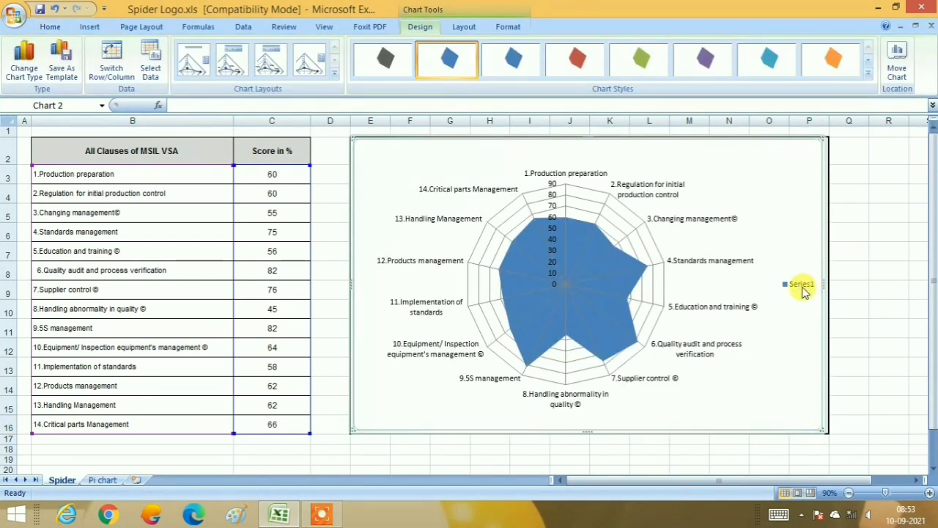
click(798, 284)
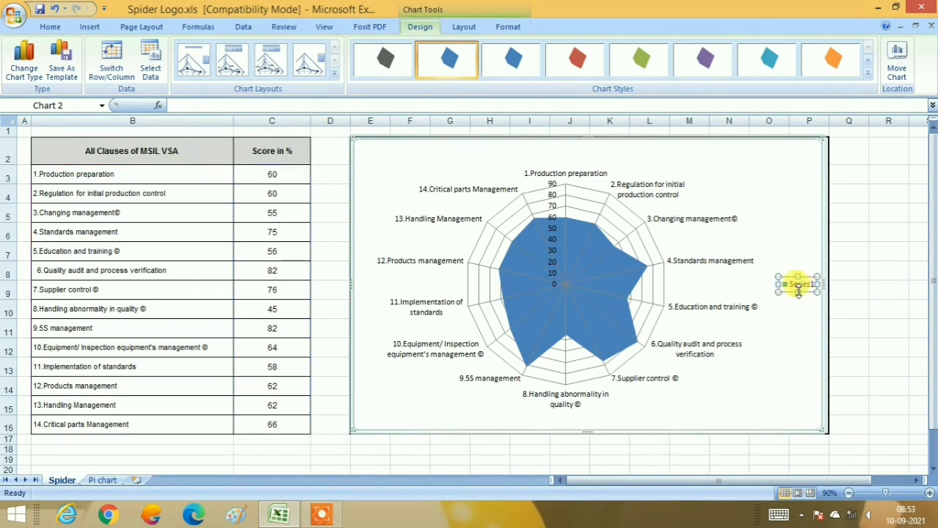
key(Delete)
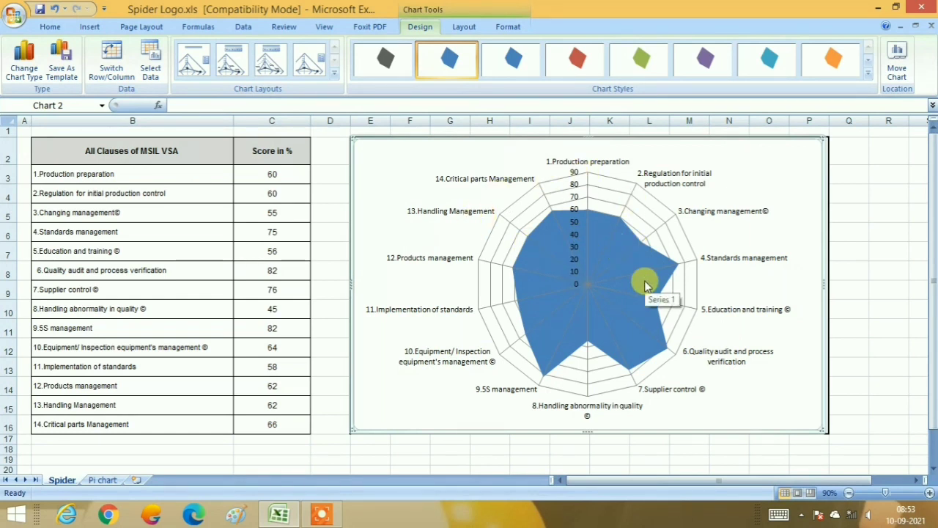
Set the Production preparation score in C3 to 30 and Standards management in C6 to 55
click(265, 174)
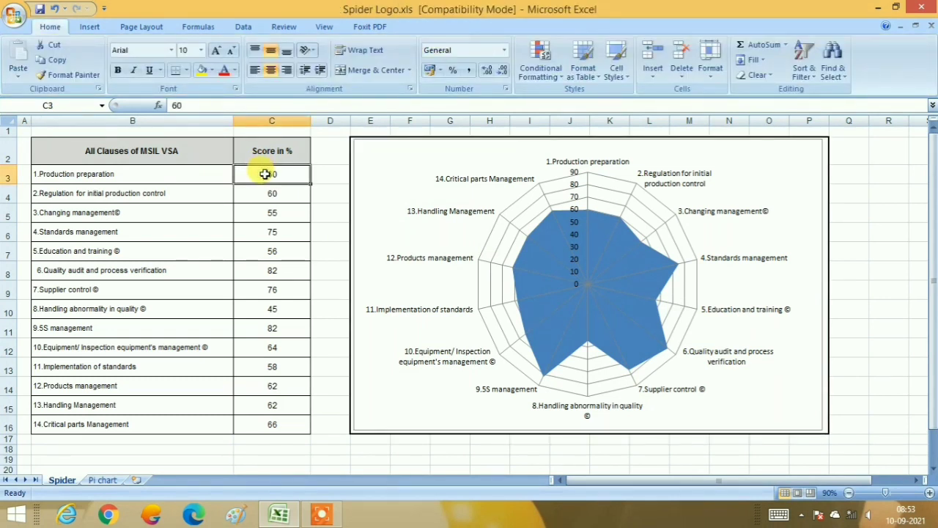
text(90)
key(Return)
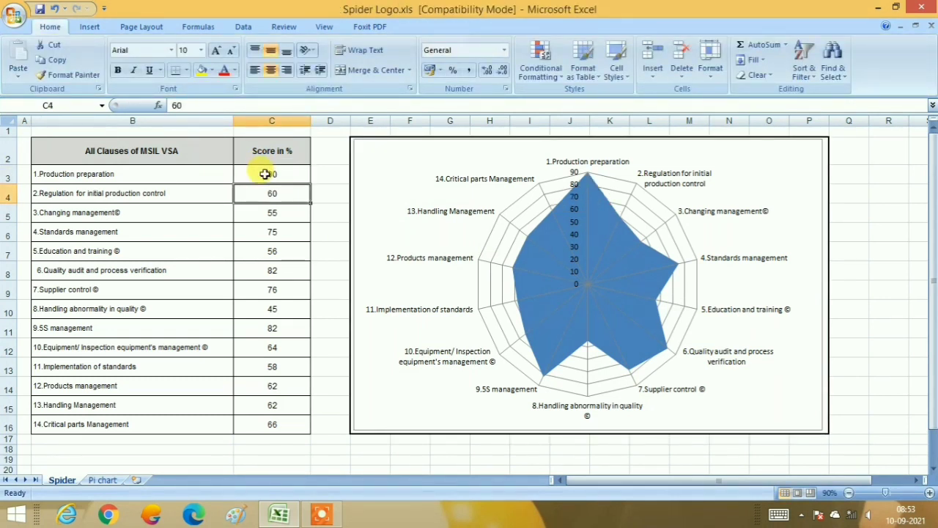
click(269, 233)
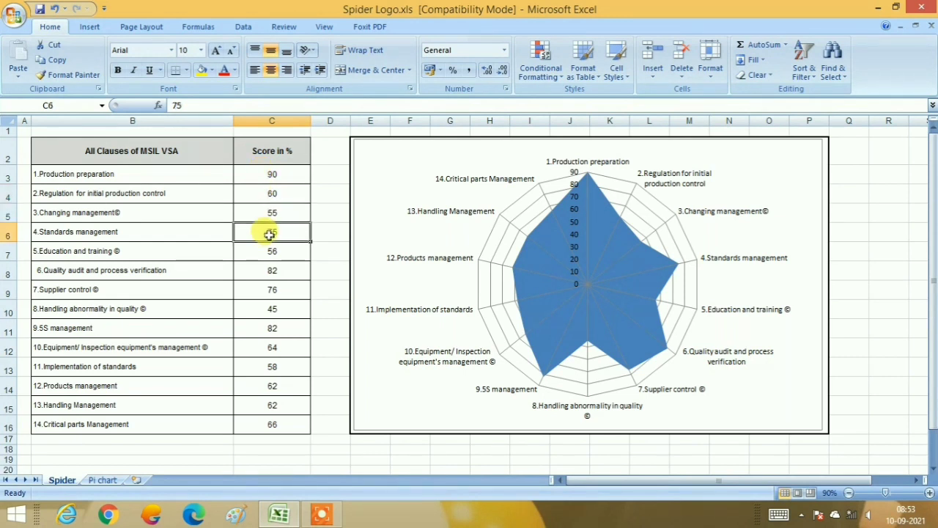
text(55)
key(Return)
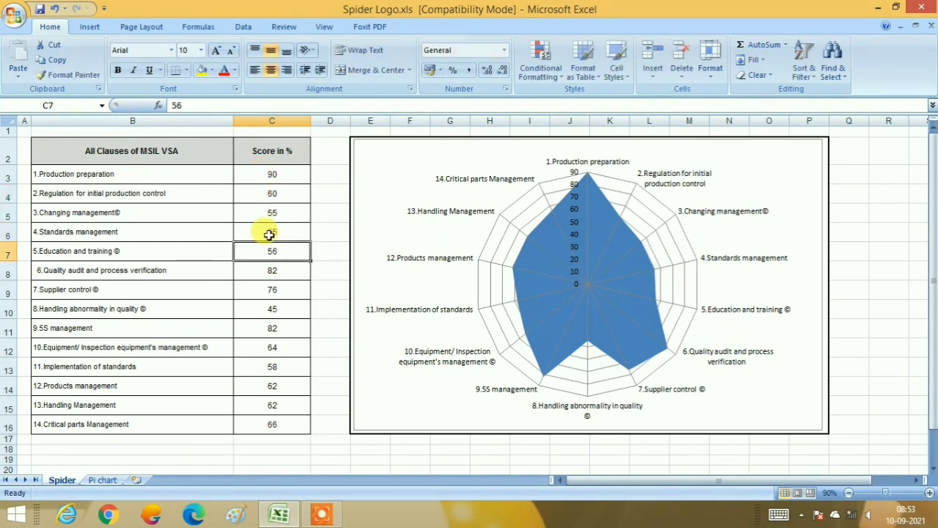
click(264, 175)
text(30)
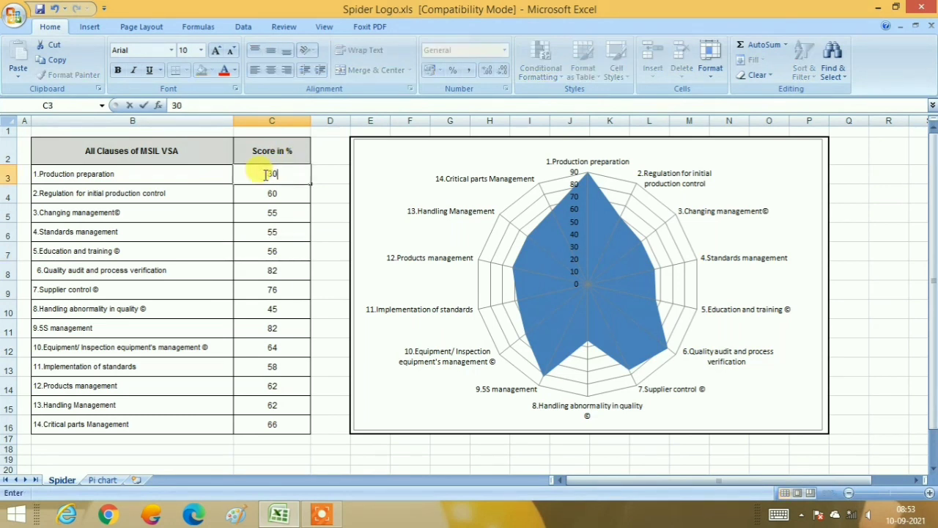
key(Return)
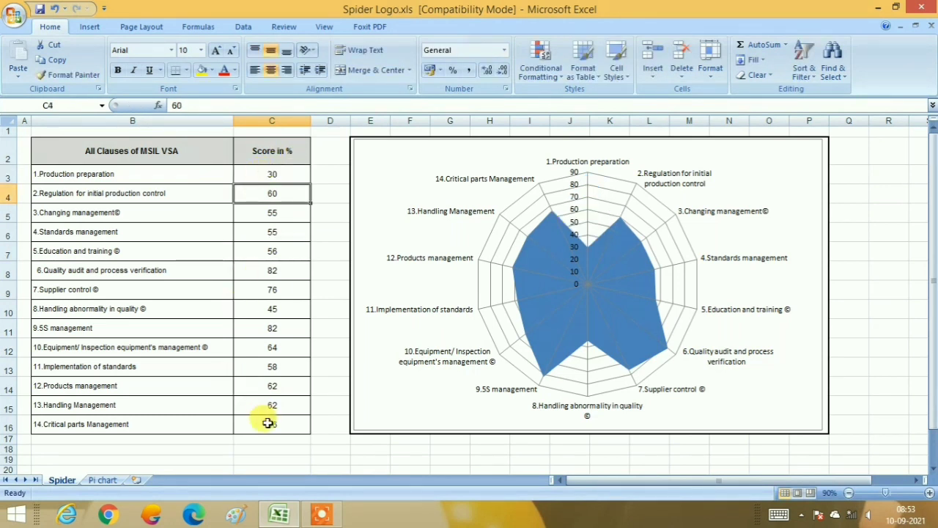
Set the Critical parts Management score in C16 to 45 and Quality audit in C8 to 56
click(268, 423)
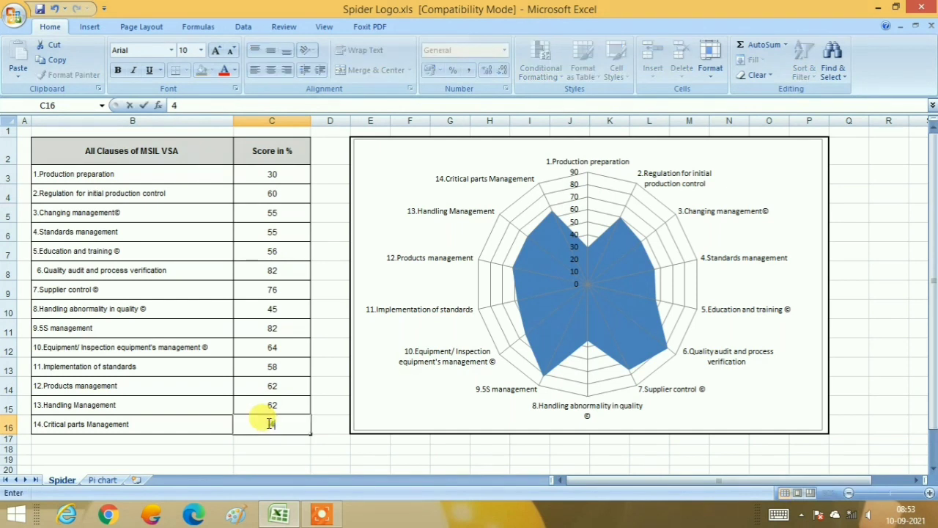
text(45)
key(Return)
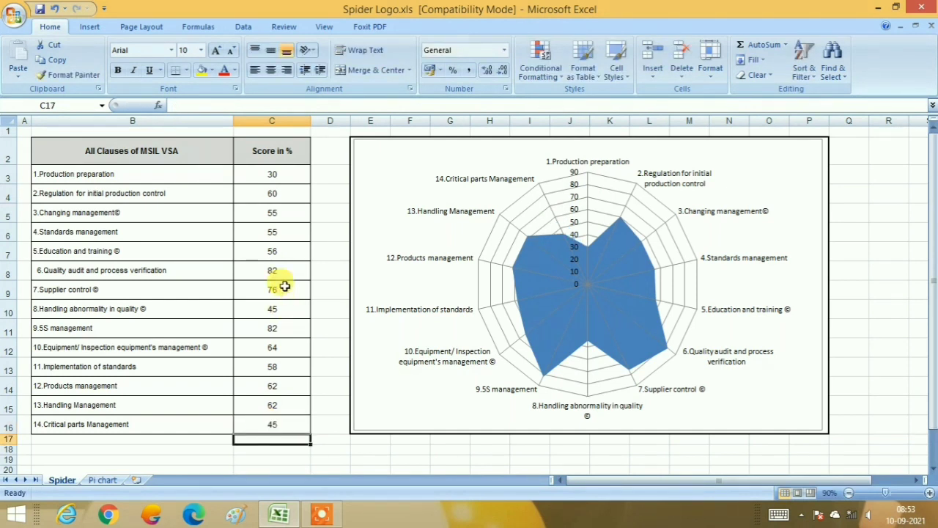
click(278, 270)
text(56)
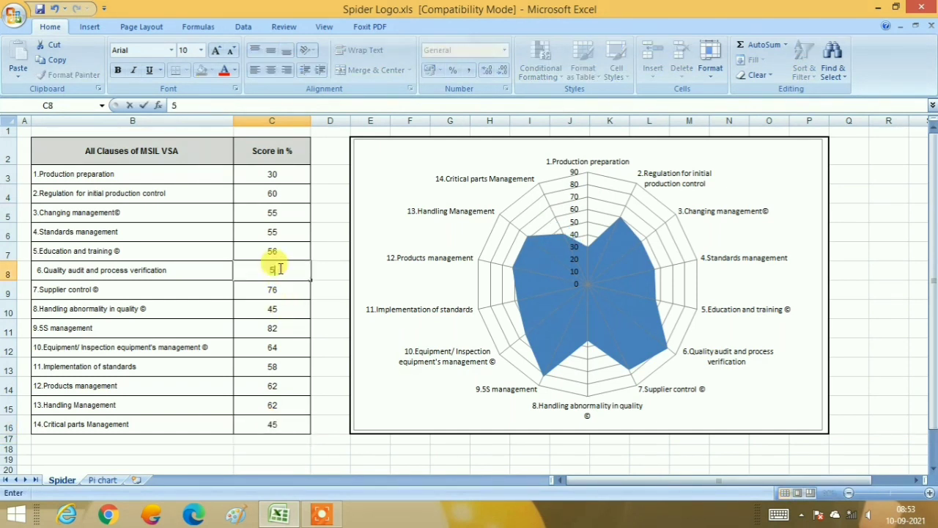
key(Return)
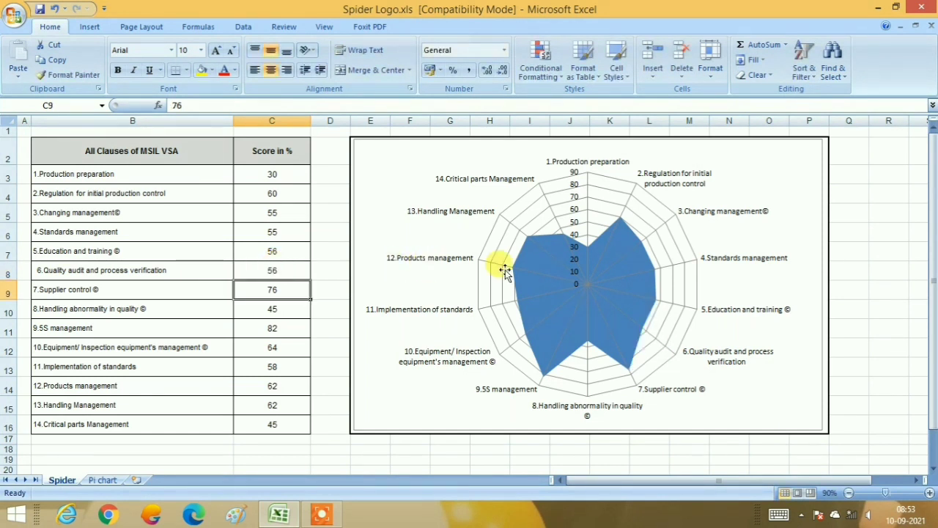
click(528, 264)
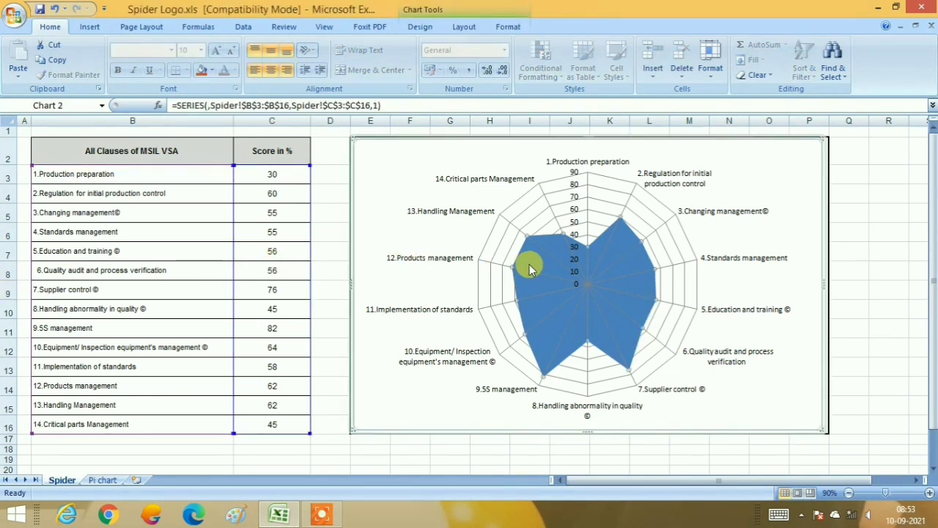
Fill the radar chart's data series with Light Blue from the Standard Colors
click(840, 266)
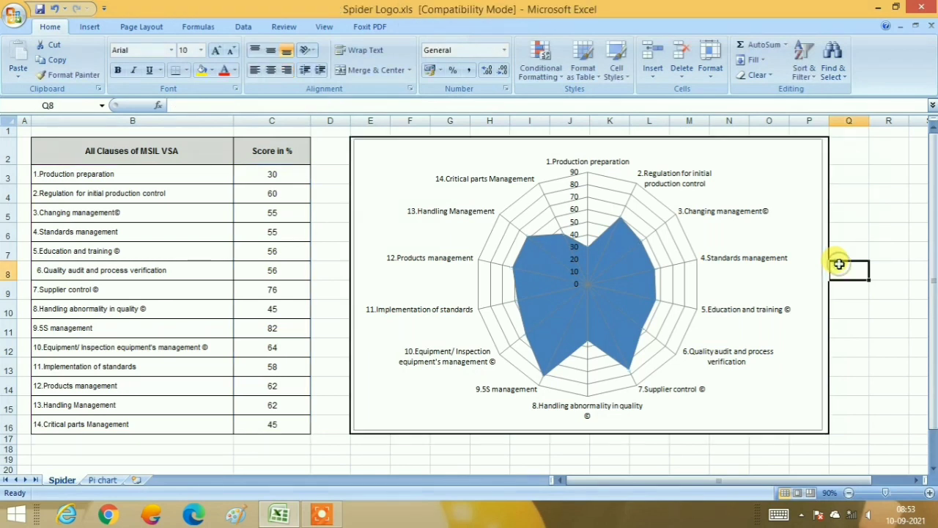
click(533, 261)
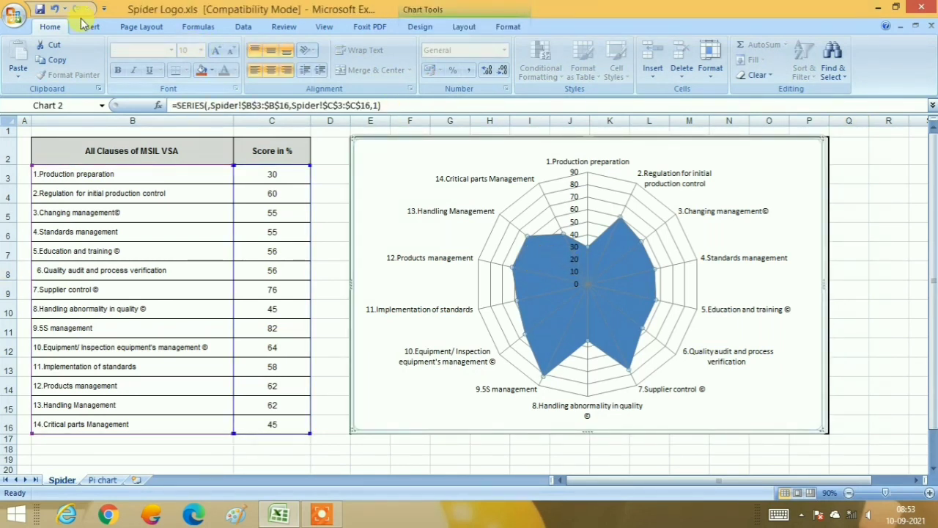
click(212, 70)
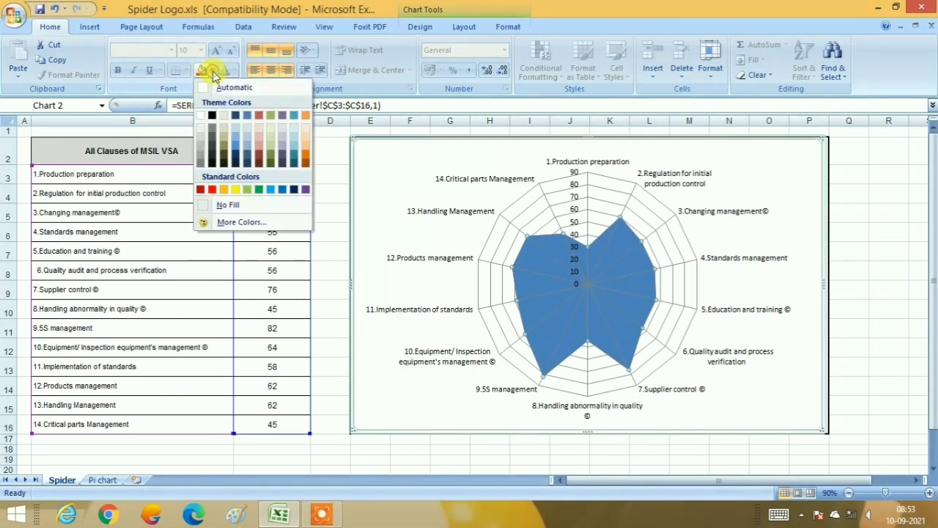
click(269, 190)
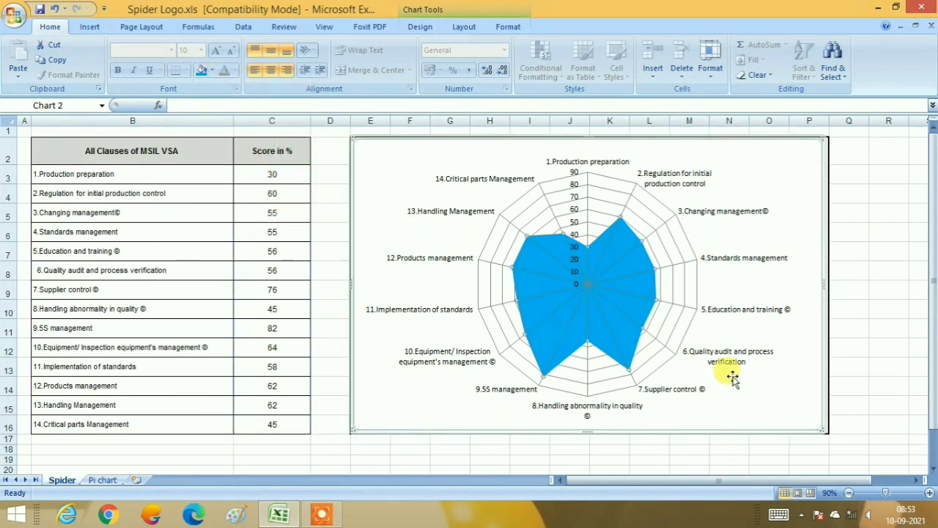
click(871, 270)
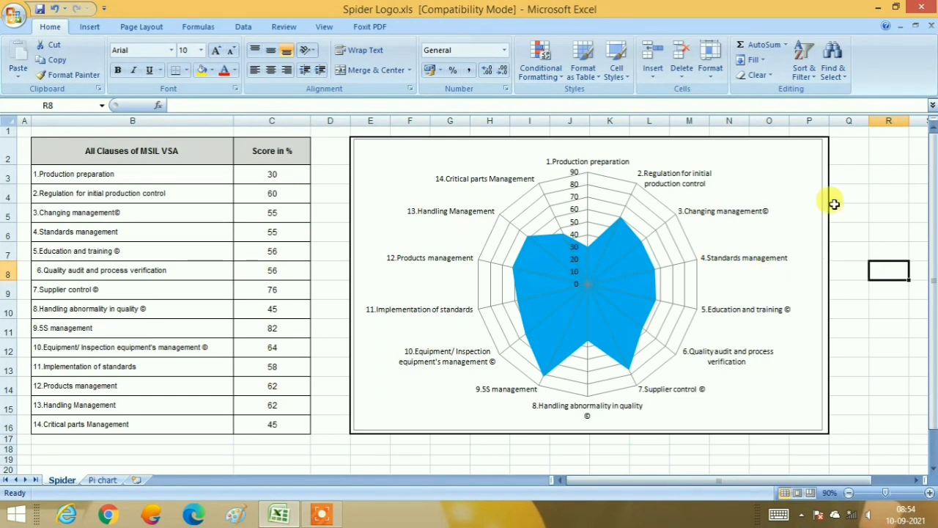
Add a centered overlay chart title reading 'Spider' and position it in the top-right corner
click(781, 170)
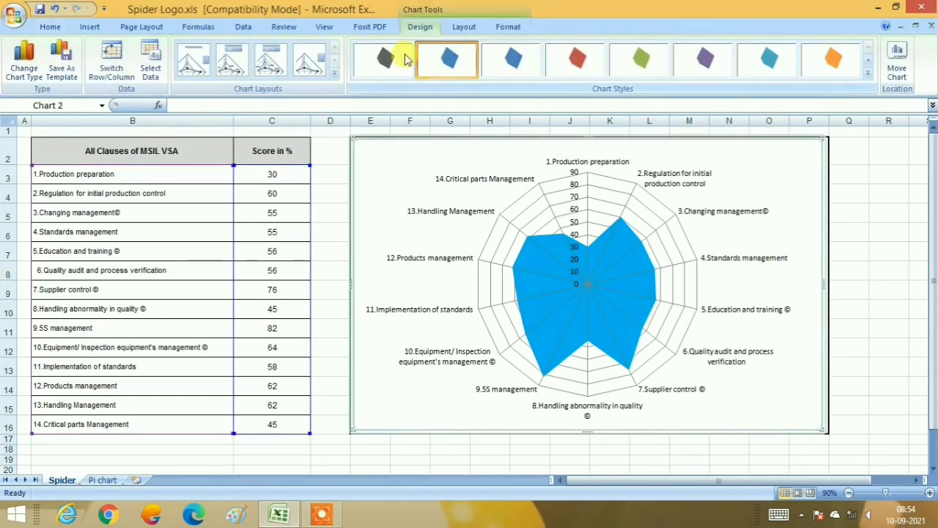
click(464, 27)
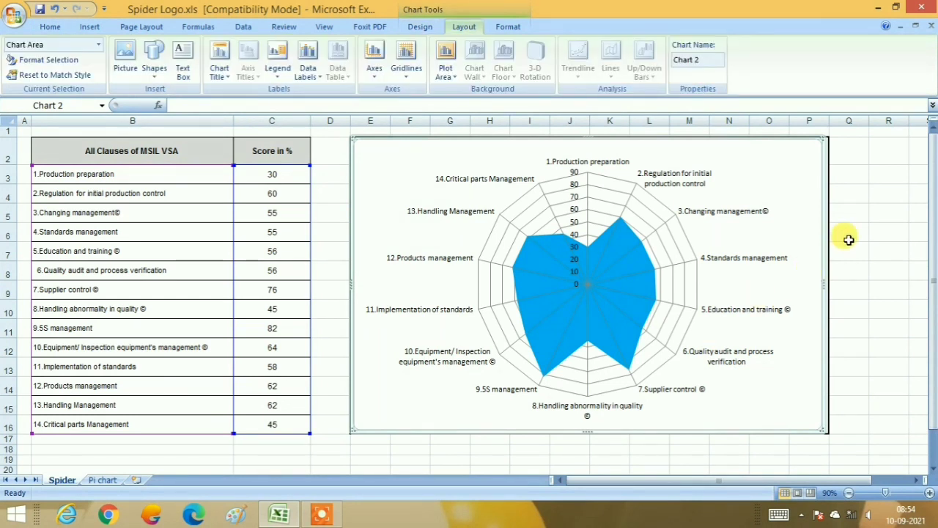
click(849, 239)
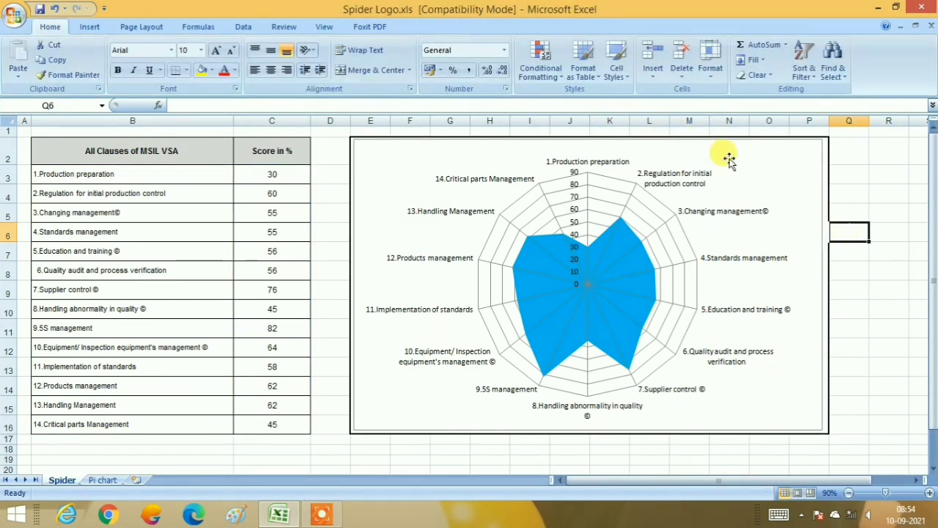
click(769, 147)
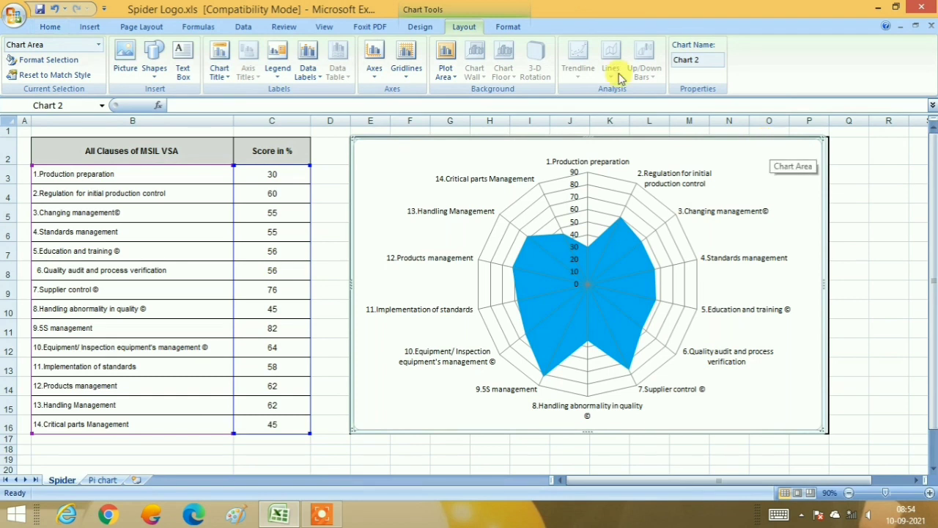
click(218, 58)
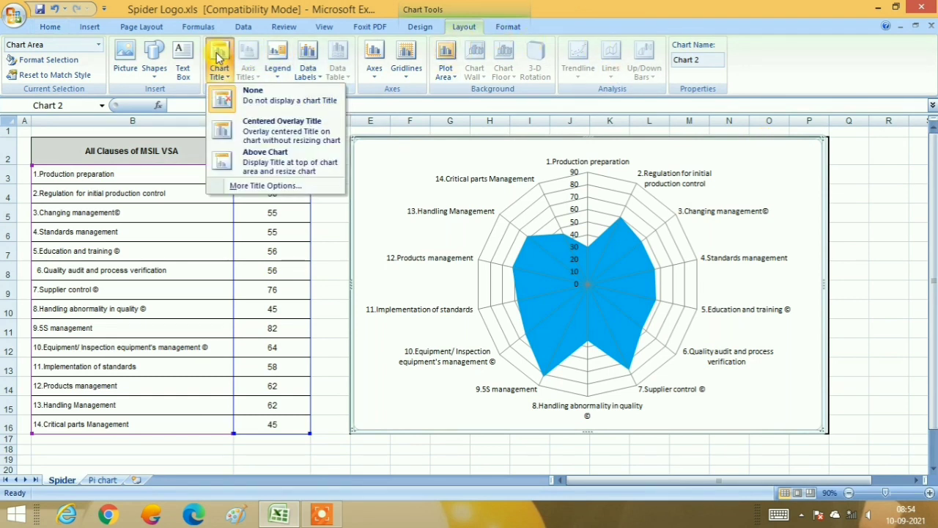
click(264, 124)
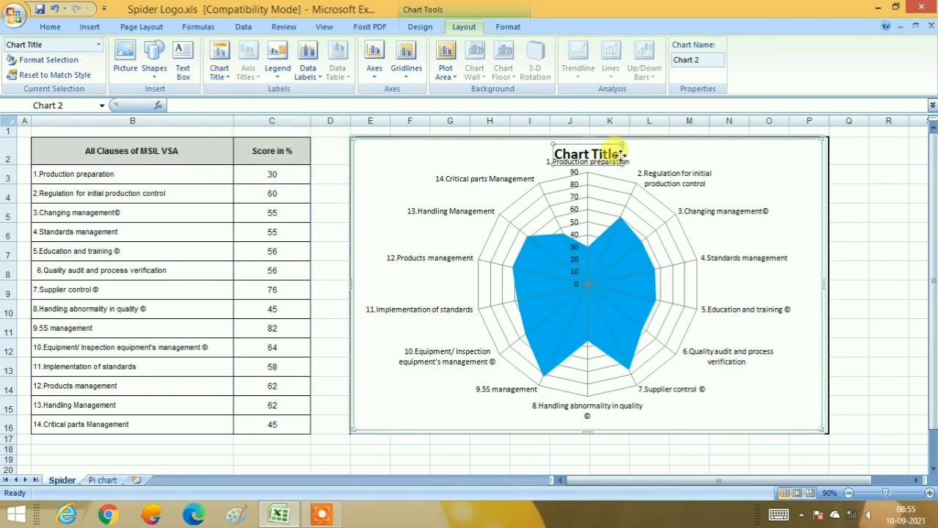
mouse_move(621, 154)
mouse_down()
mouse_move(803, 169)
mouse_move(821, 150)
mouse_up()
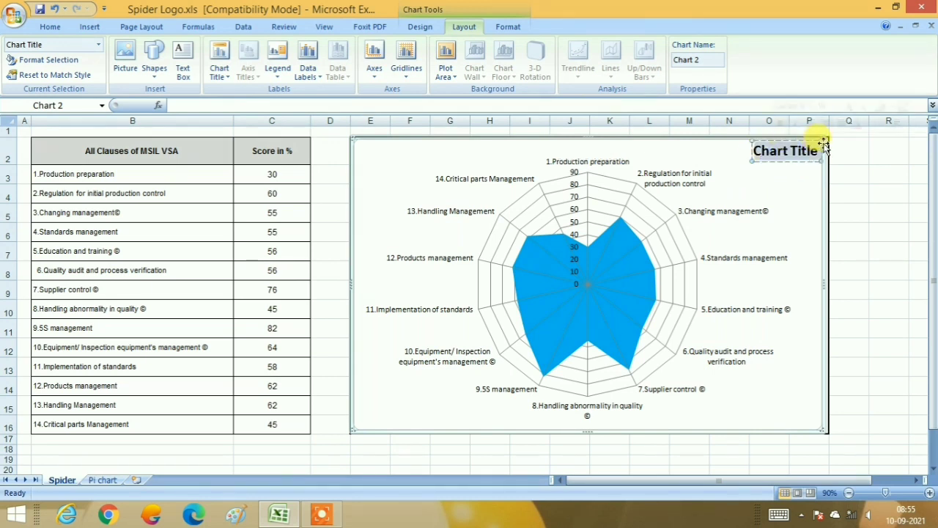
text(Spid)
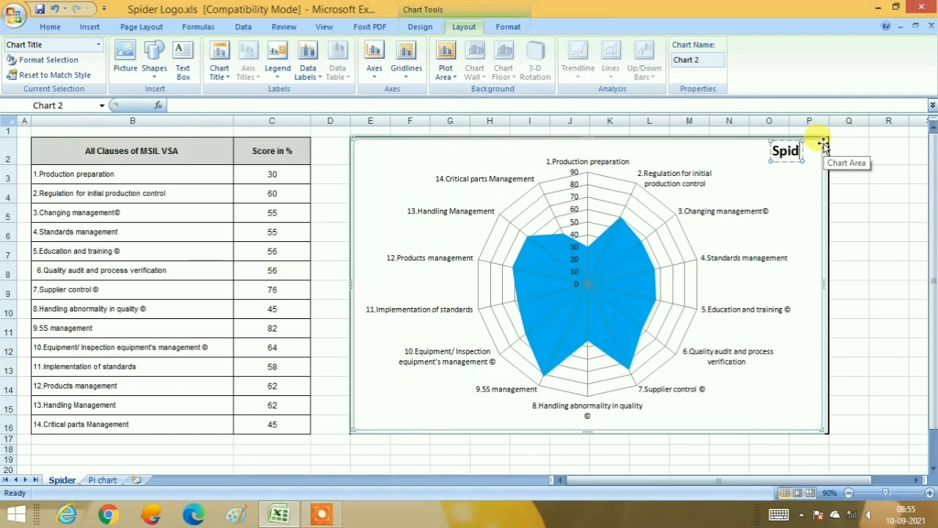
text(er)
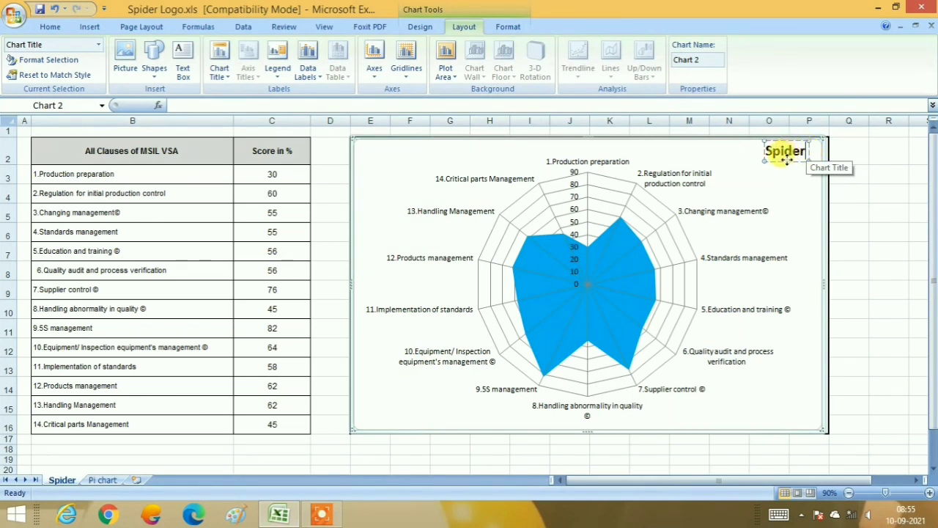
drag(785, 160, 821, 155)
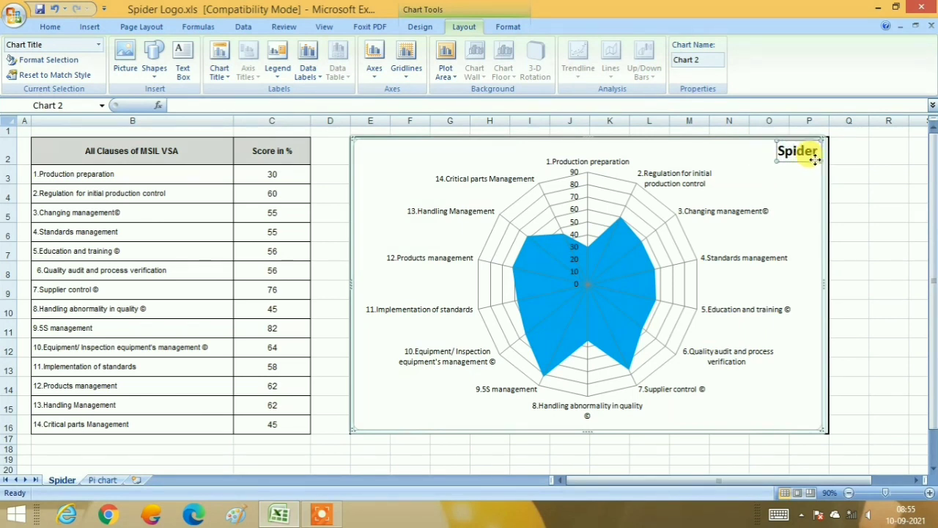
Give the 'Spider' title a Yellow fill colour from the Home tab
click(48, 28)
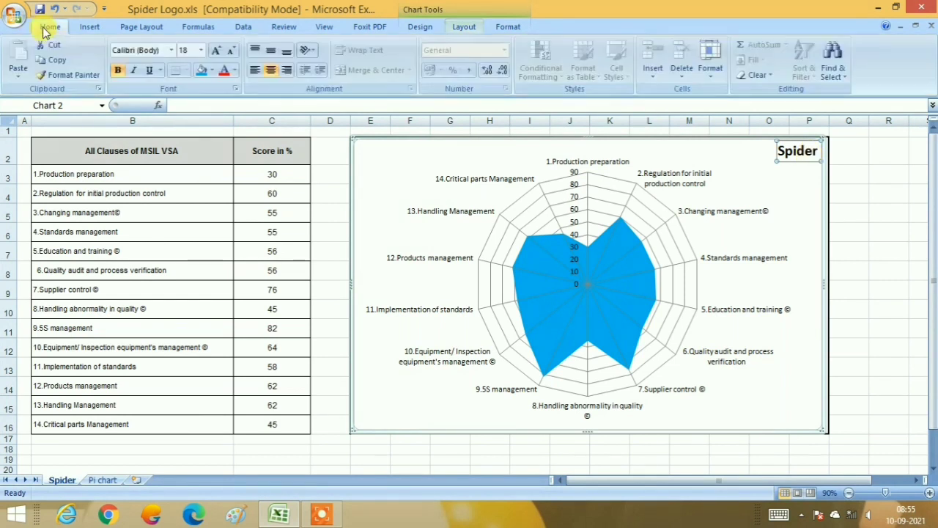
click(212, 71)
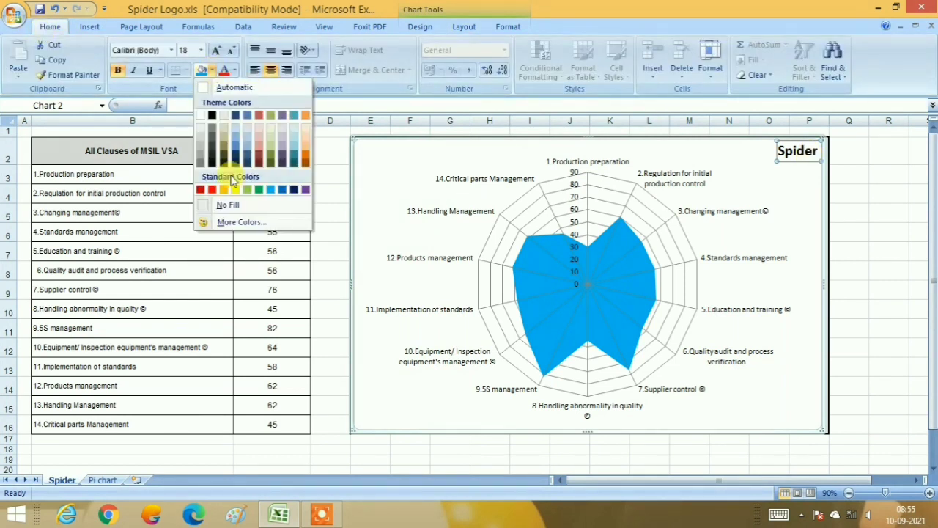
click(235, 190)
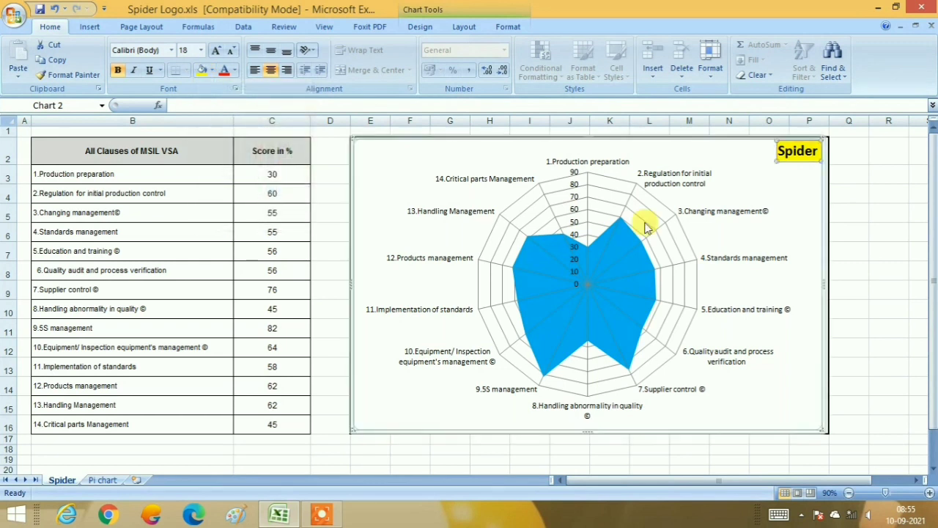
click(880, 195)
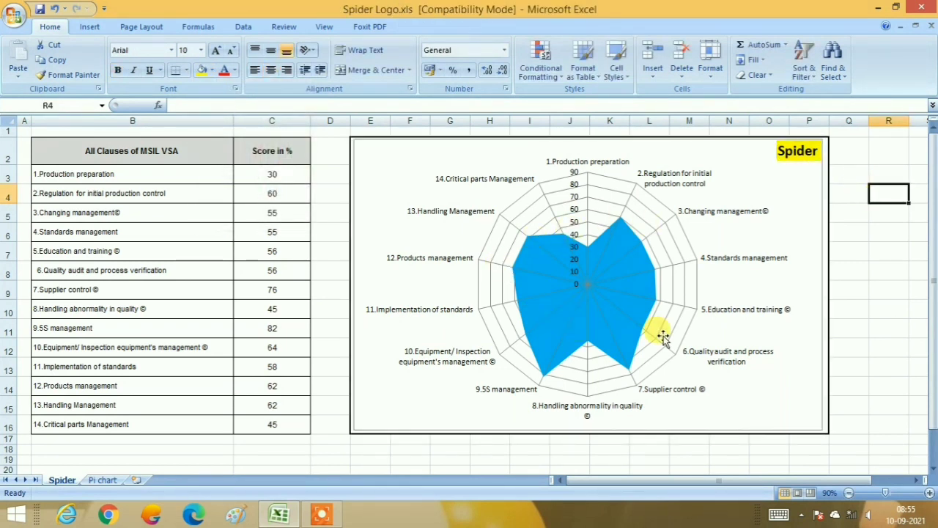
click(872, 305)
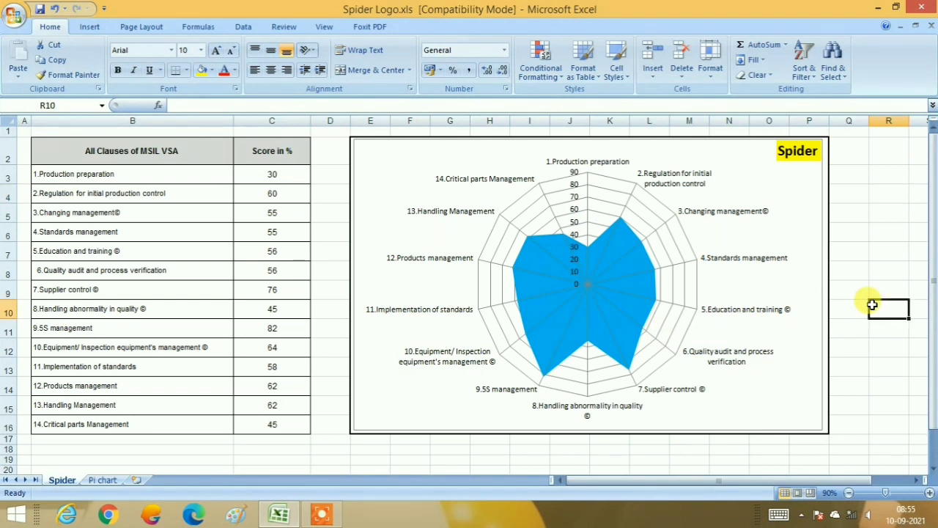
Save the Spider Logo workbook with Ctrl+S
key(ctrl+s)
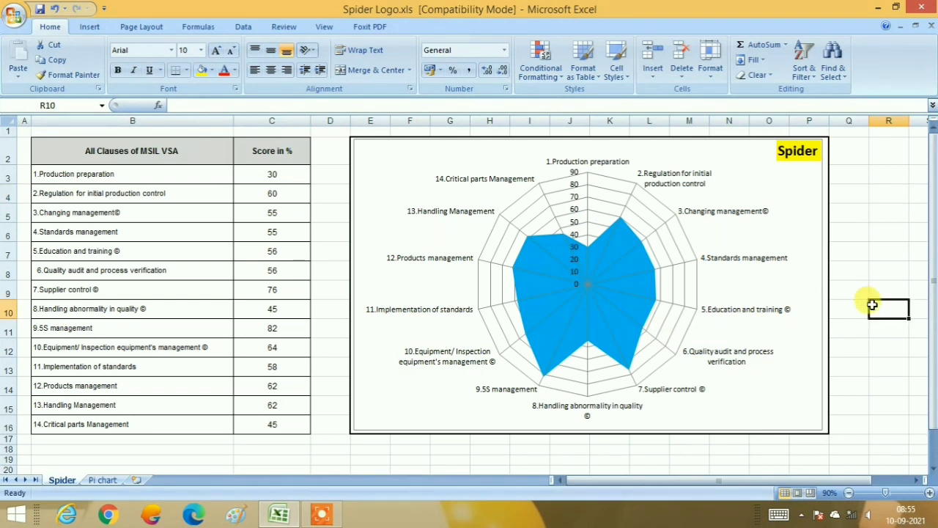